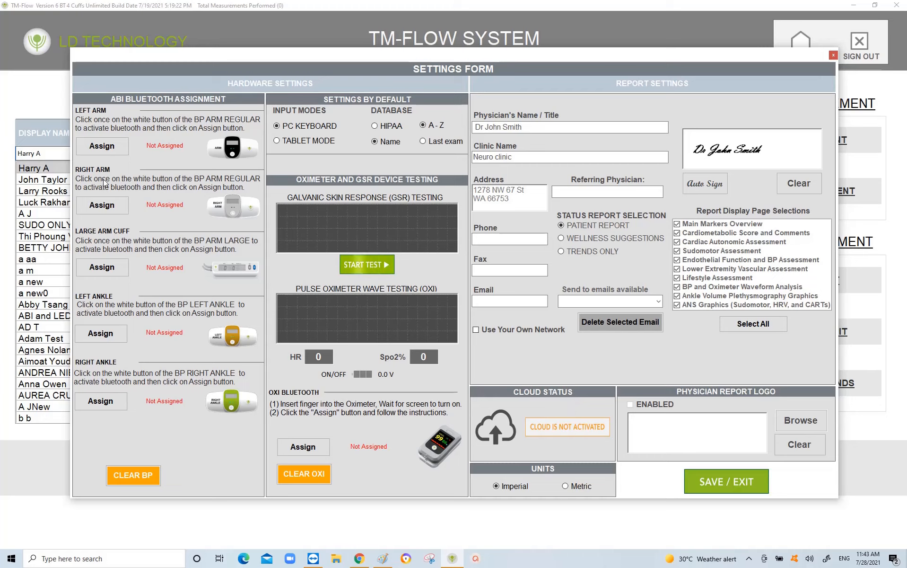
Step: Begin the Bluetooth assignment of the left-arm blood pressure cuff in the ABI panel
click(100, 148)
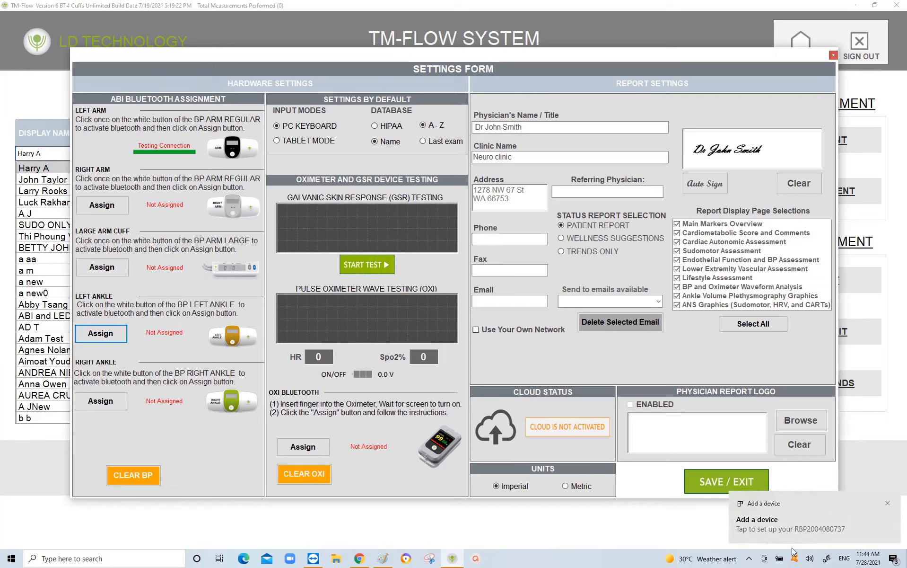
Step: Open the Windows 'Add a device' notification to pair the left-arm cuff
click(772, 517)
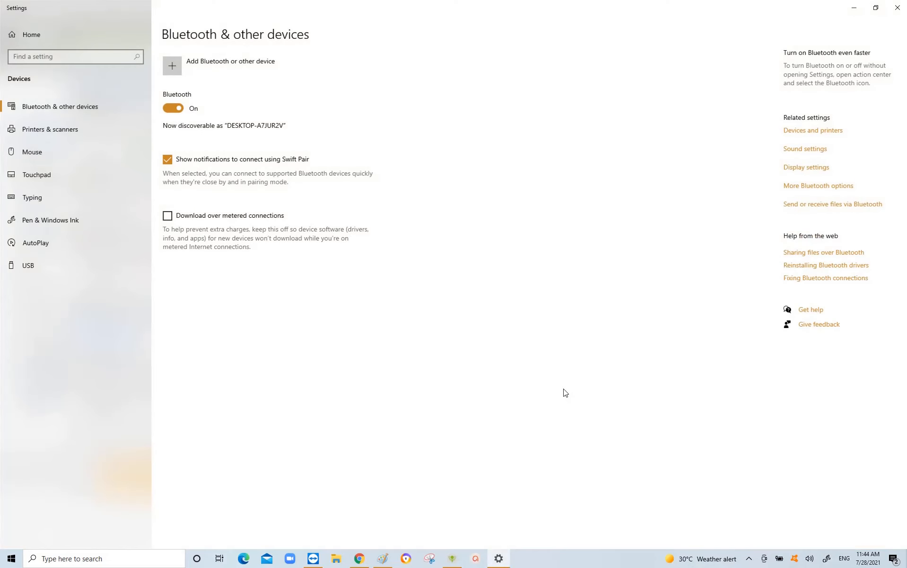
click(405, 287)
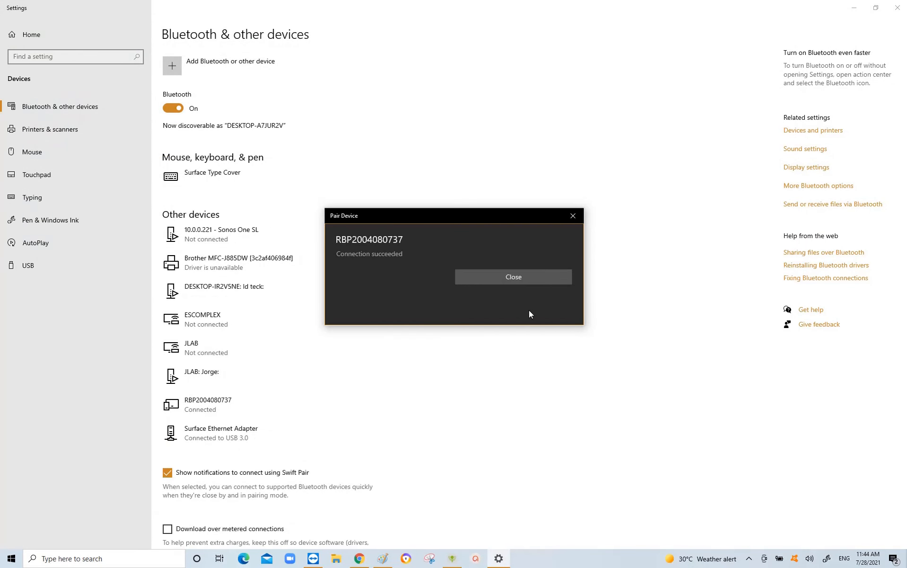
click(509, 274)
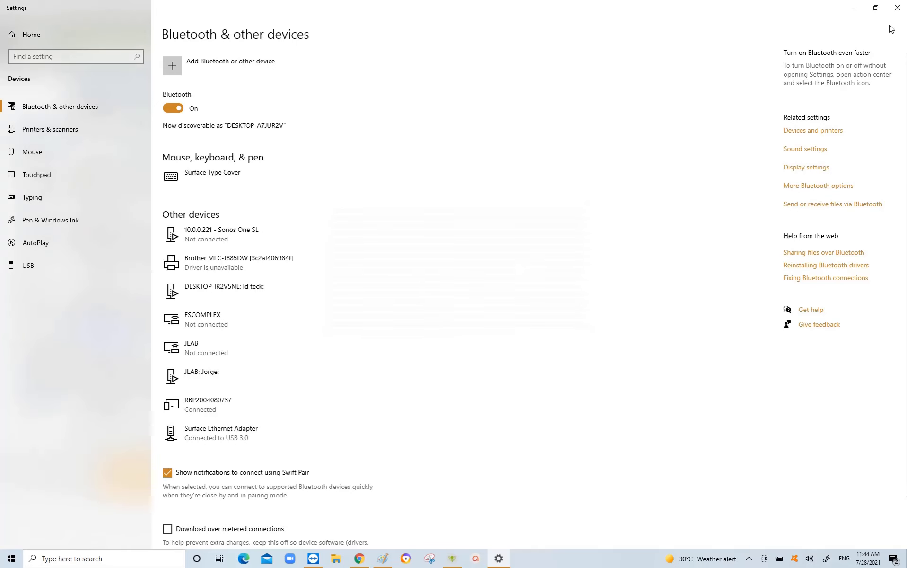
click(898, 8)
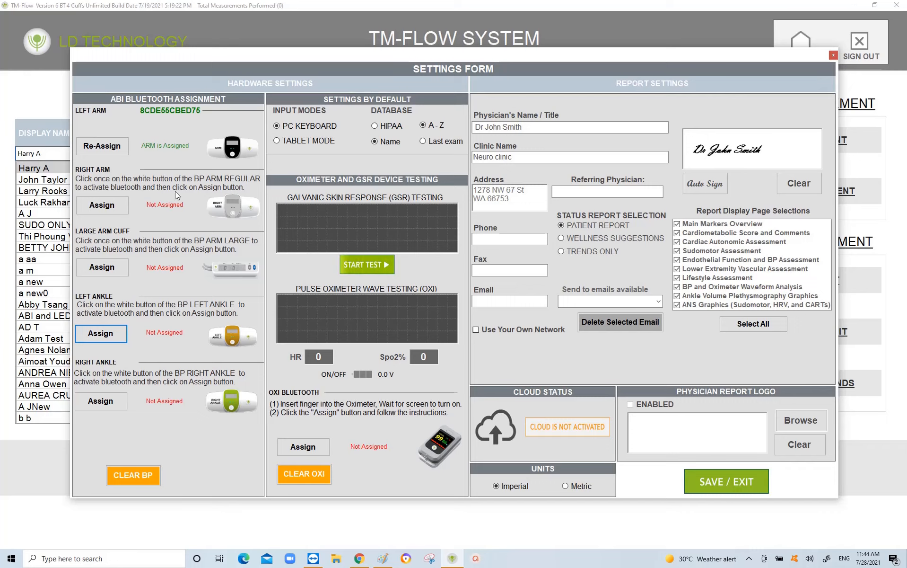
Step: Start assigning the right-arm cuff and open its Windows pairing request
click(101, 207)
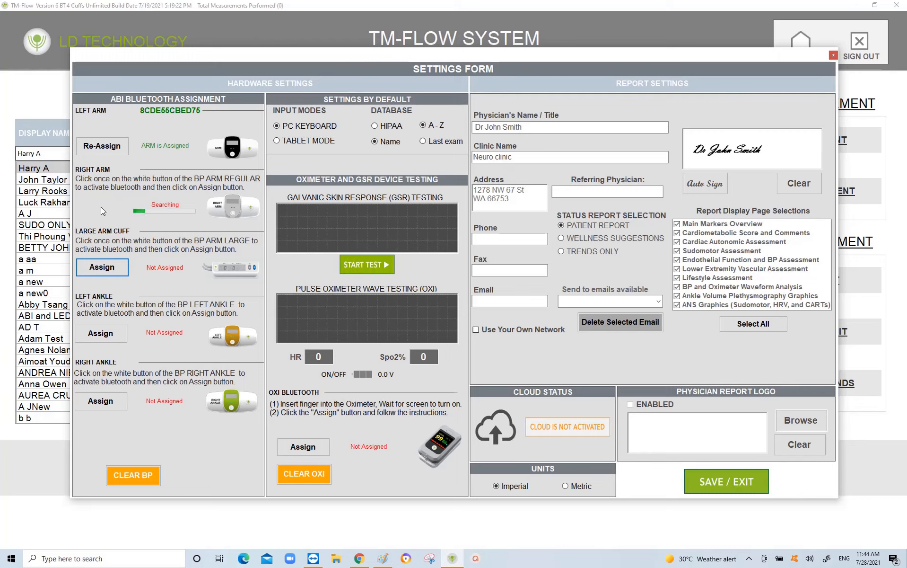
click(784, 524)
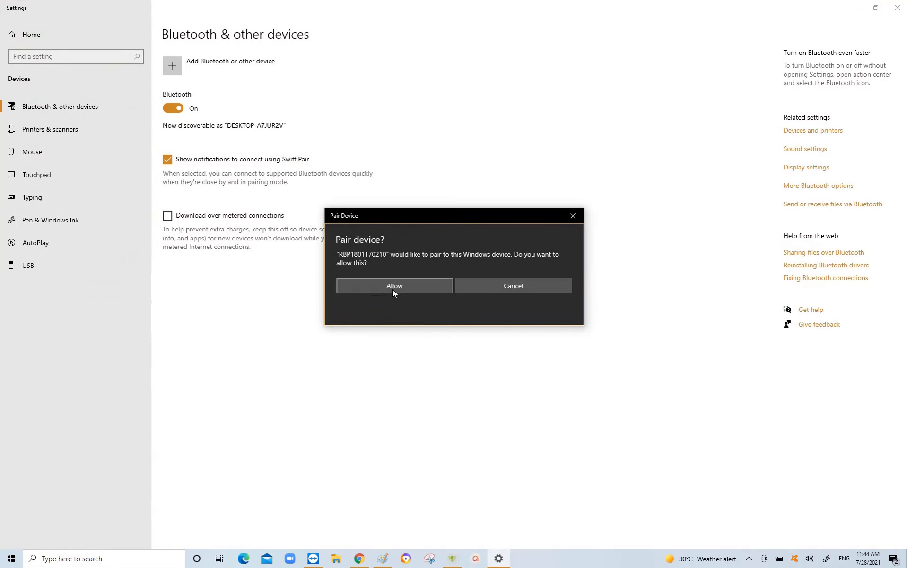
click(392, 289)
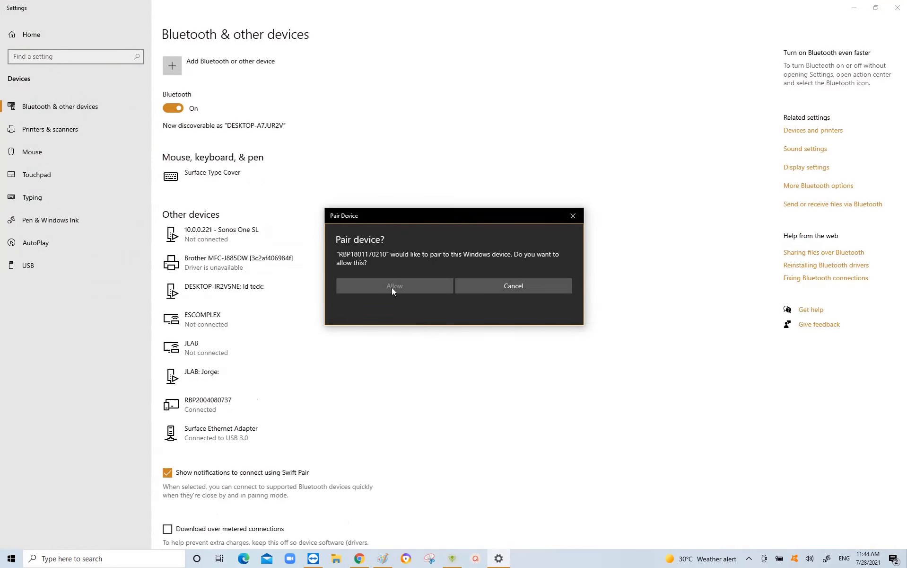
click(513, 276)
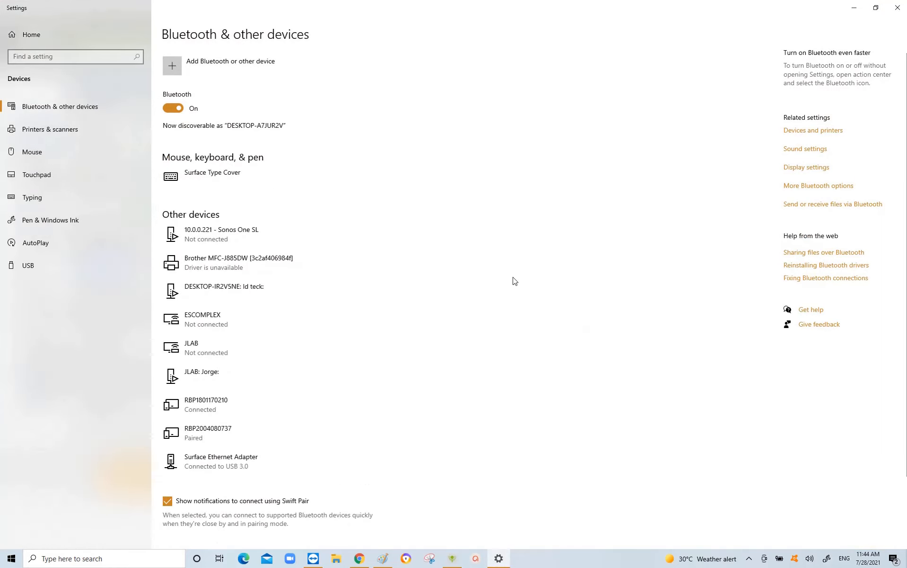
click(891, 11)
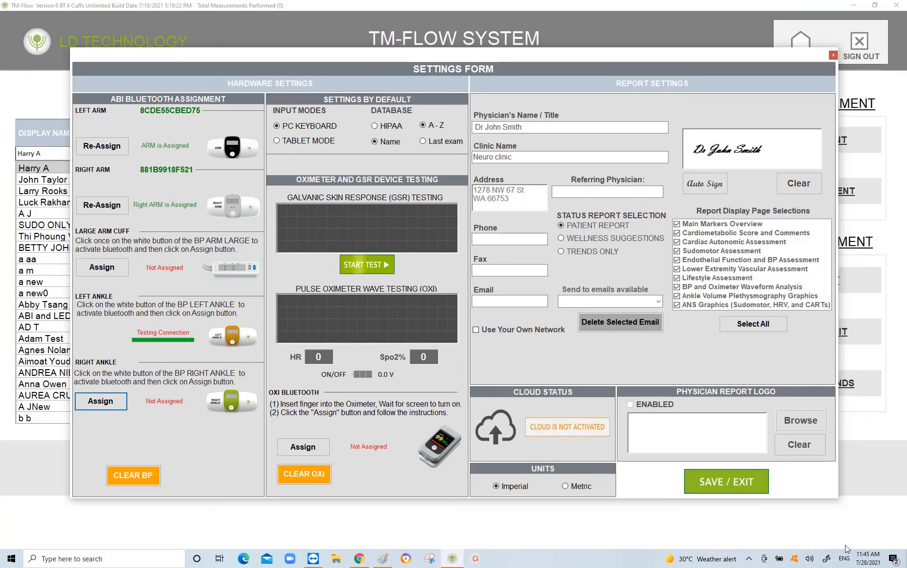
click(771, 526)
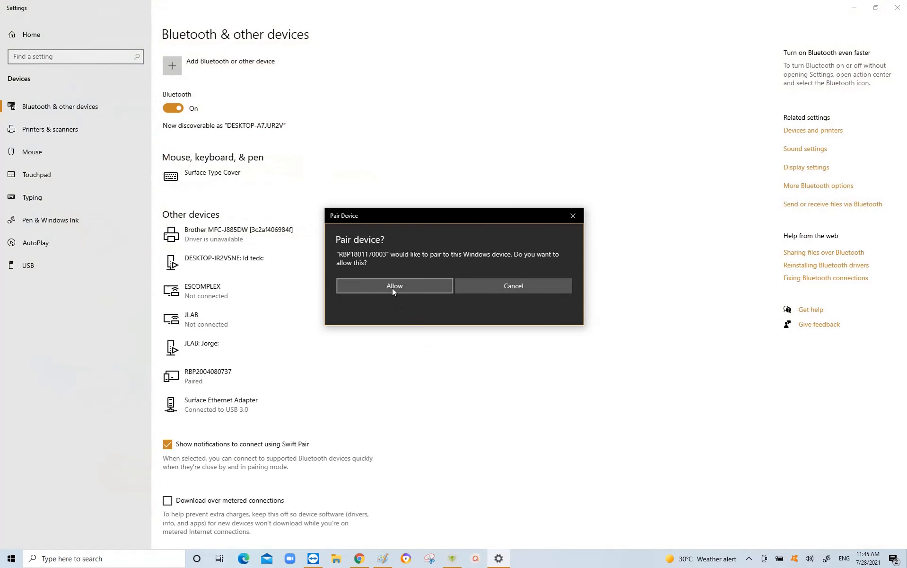
click(392, 287)
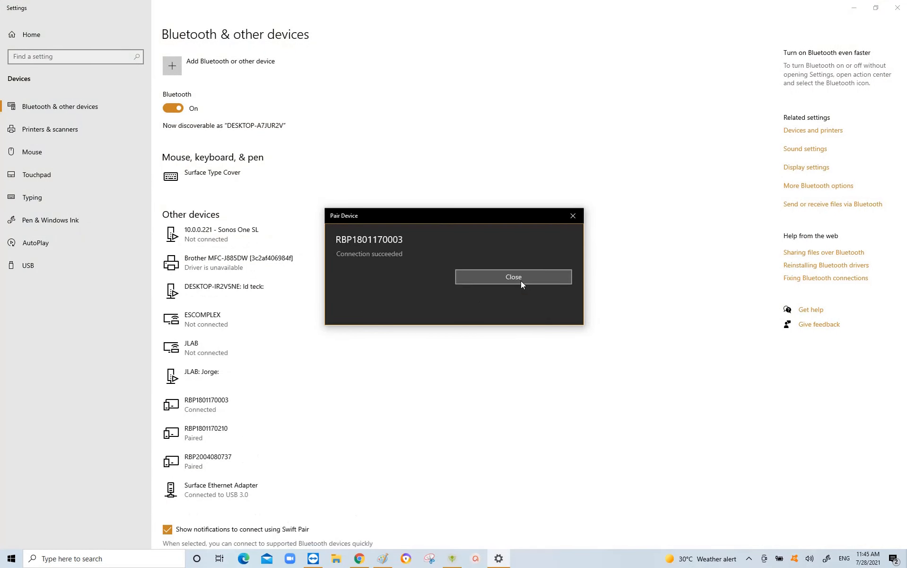
click(518, 279)
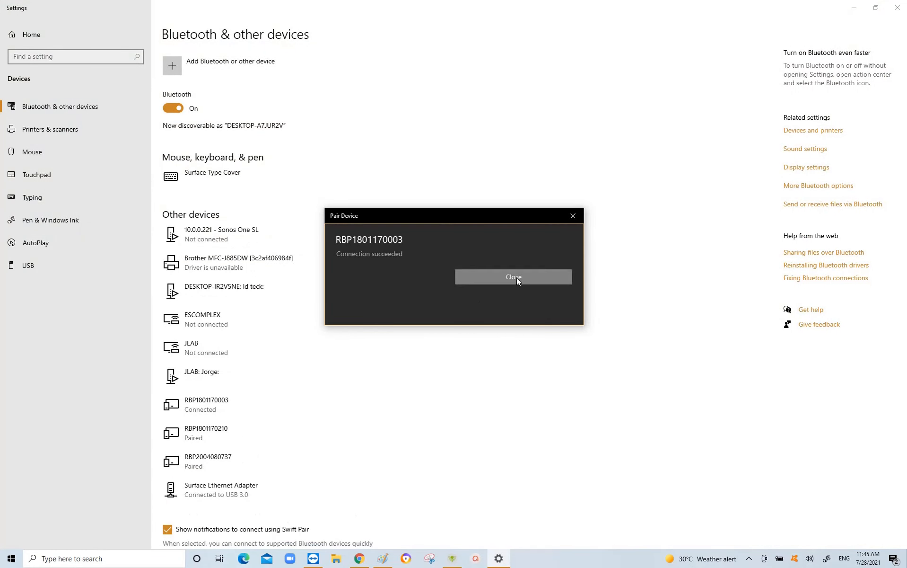
click(898, 10)
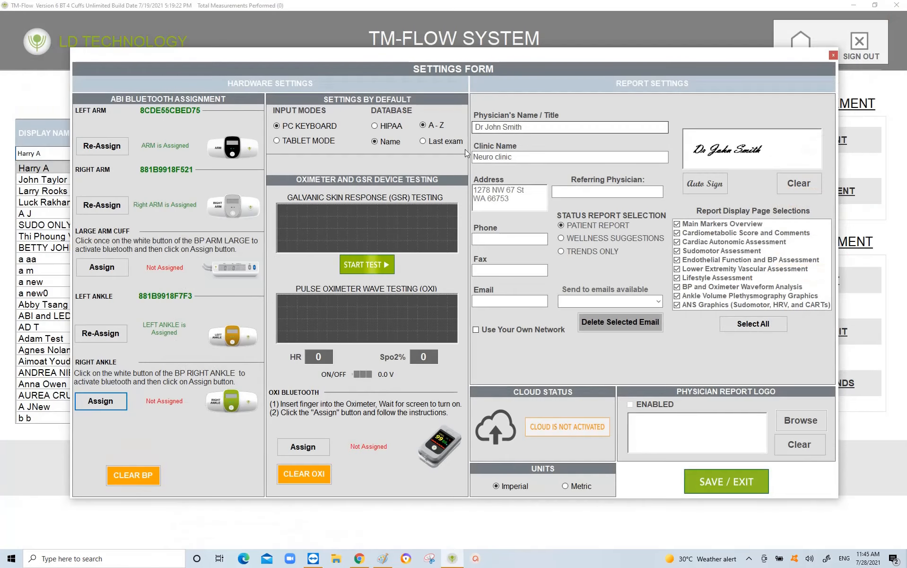
click(88, 403)
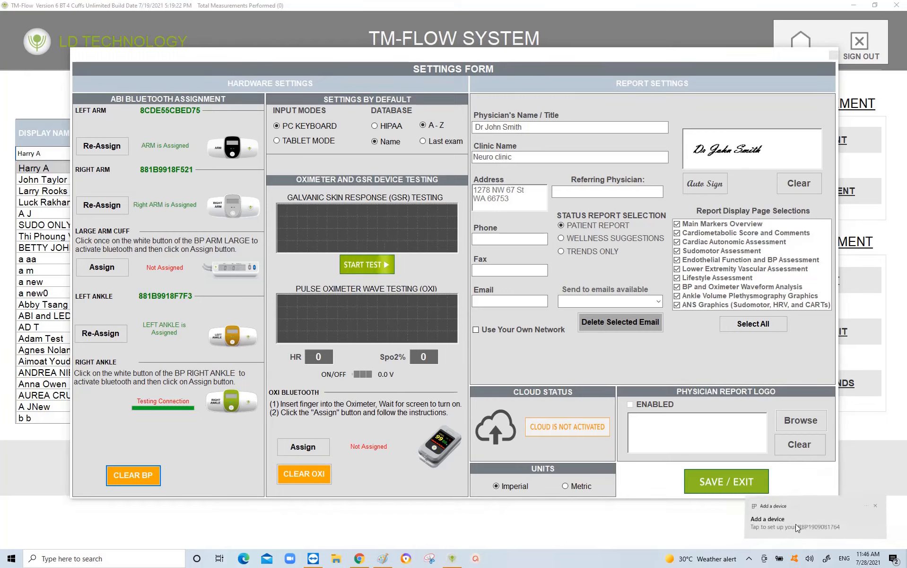
click(796, 524)
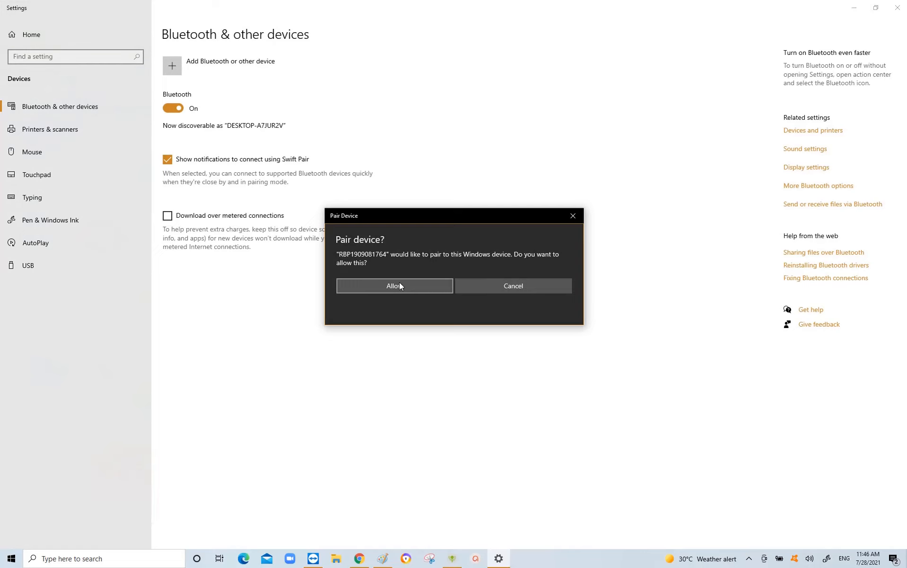
click(399, 282)
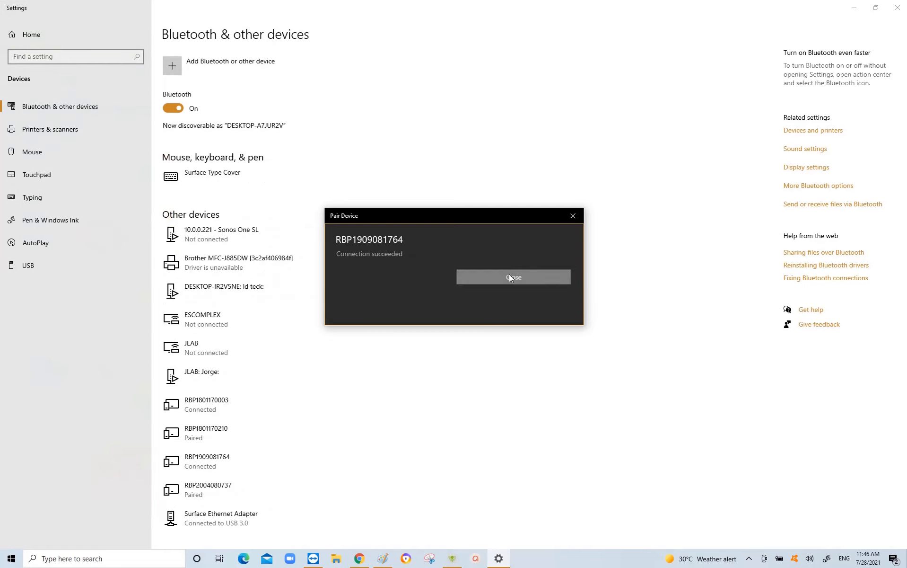
click(509, 274)
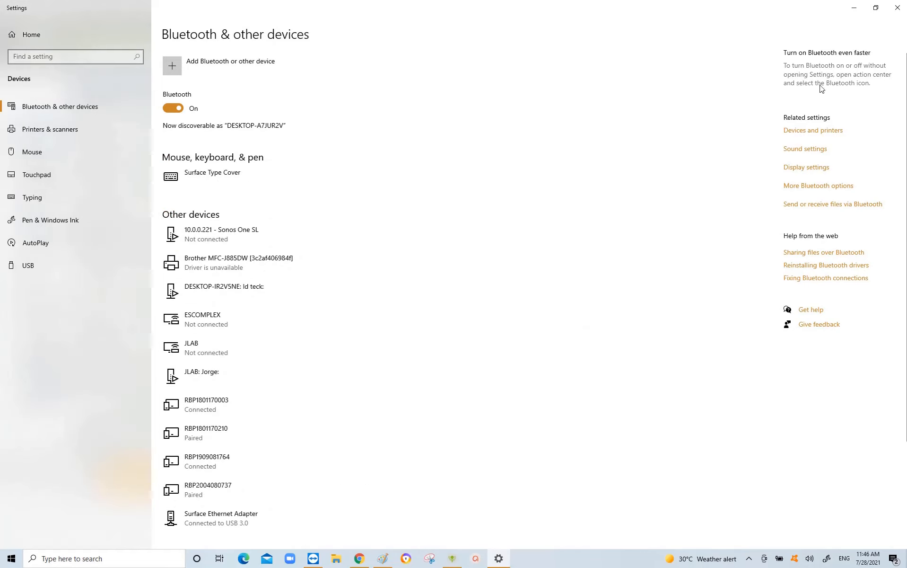
click(898, 9)
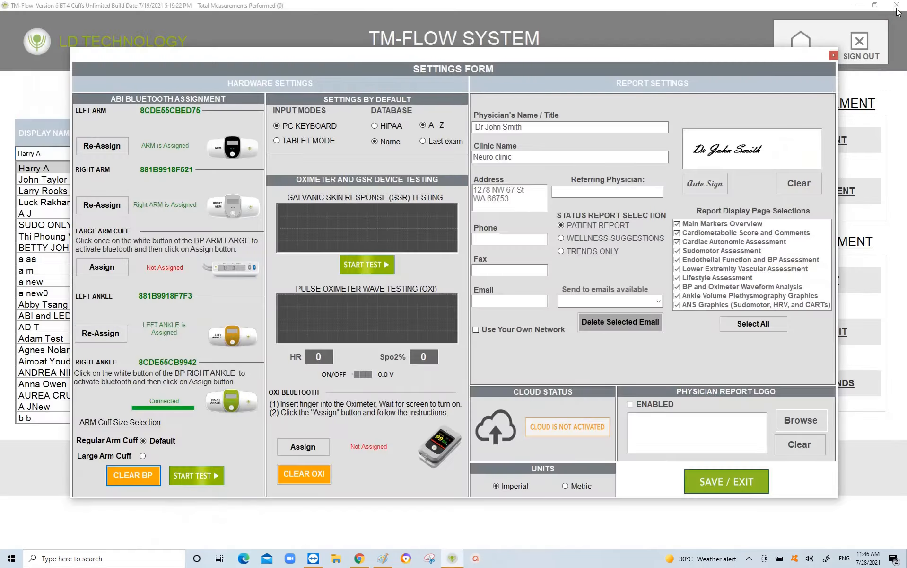
click(100, 268)
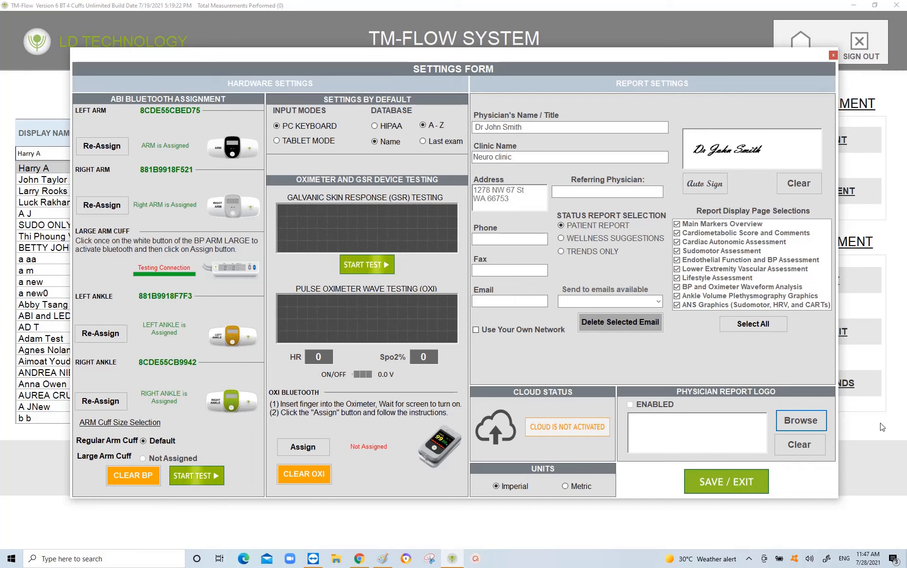
click(757, 533)
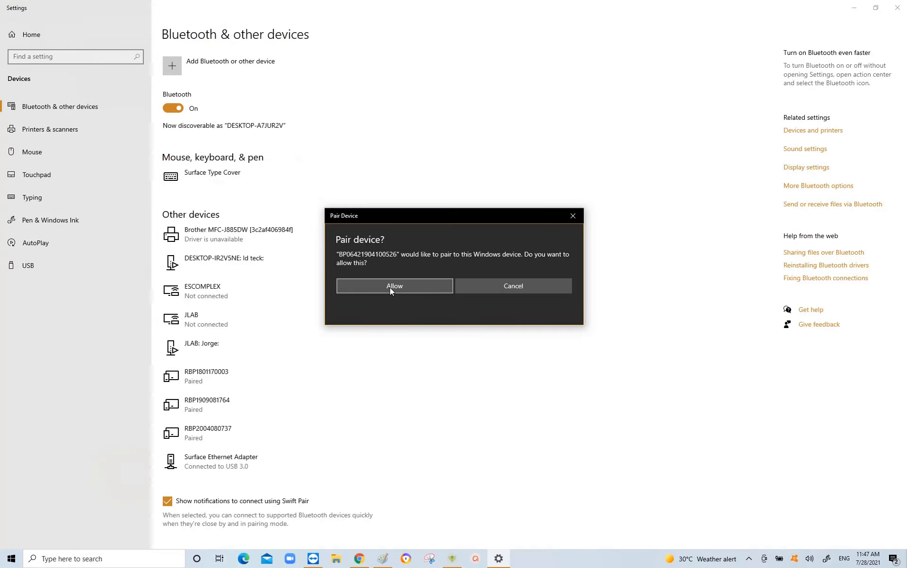
click(390, 288)
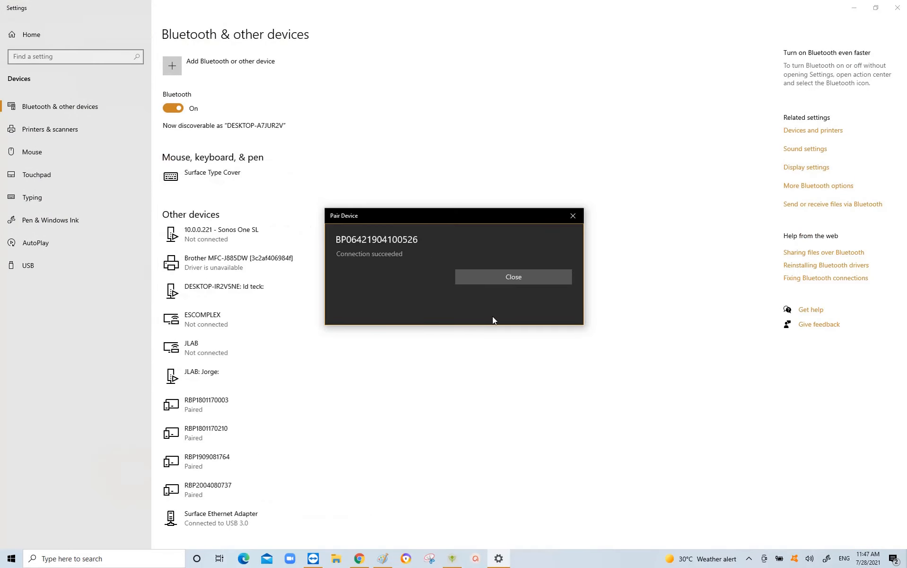
click(512, 279)
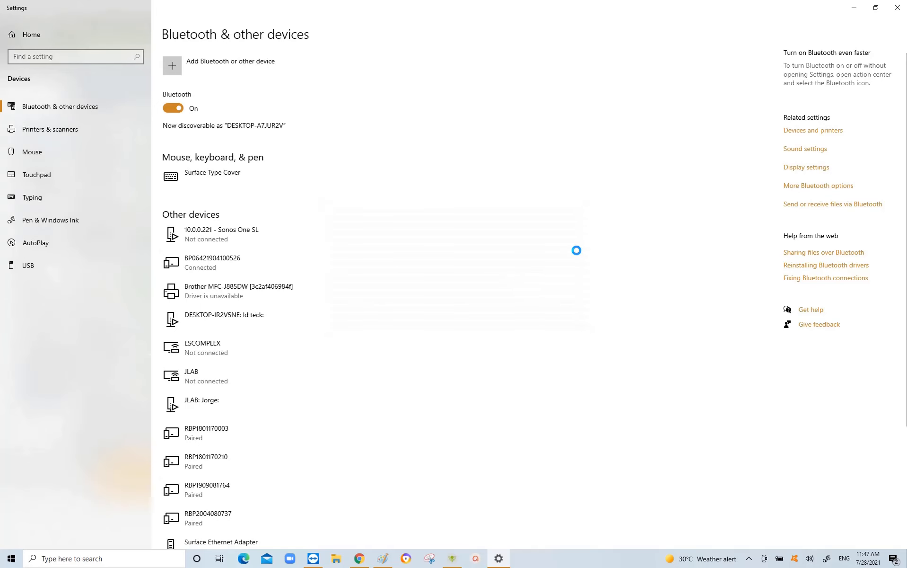
click(898, 9)
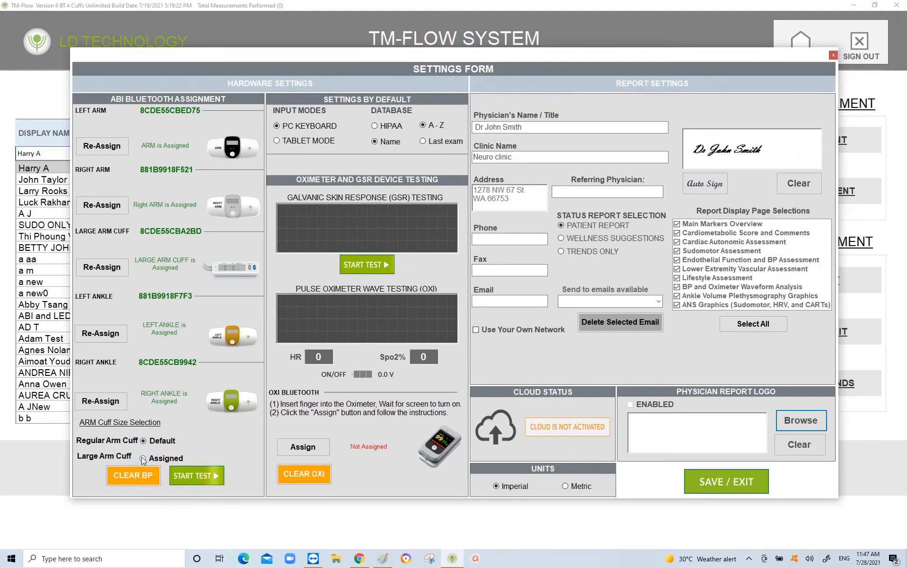
click(200, 475)
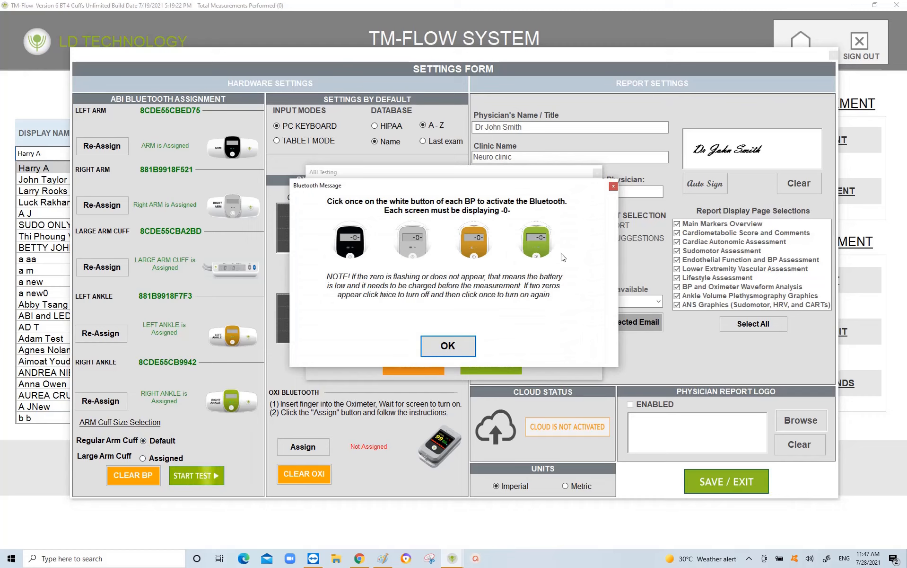
Step: Close the cuff activation reminder and ABI test, then begin assigning the OXI Bluetooth oximeter
click(614, 187)
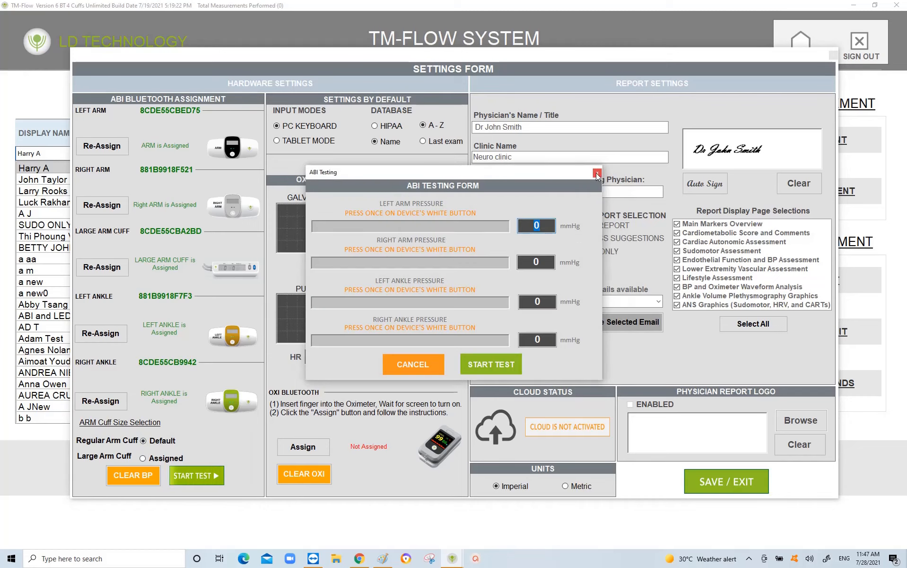
click(598, 173)
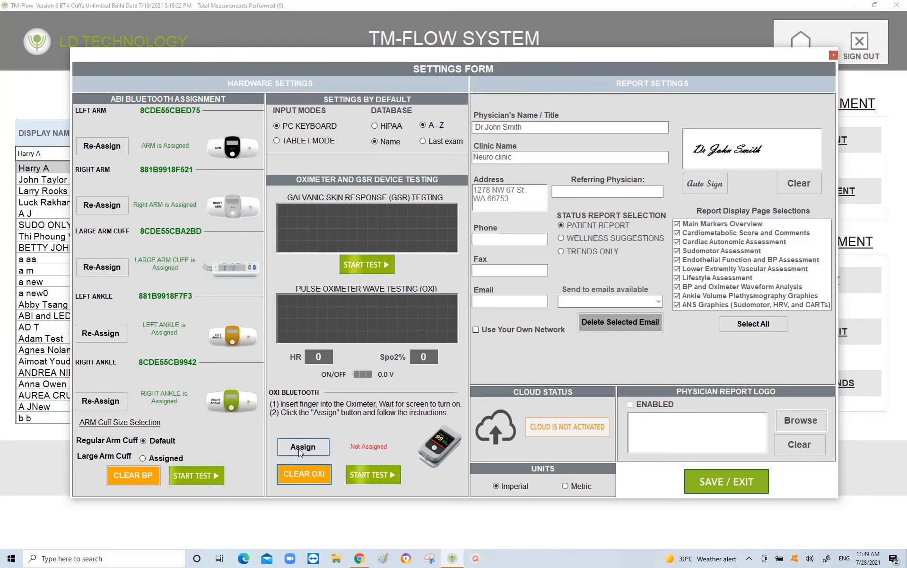
click(298, 448)
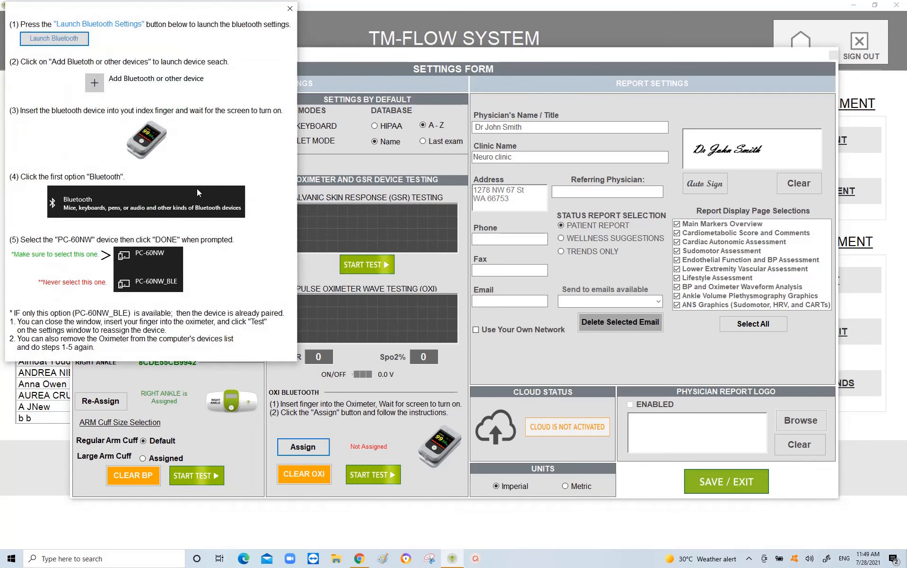
Step: Add the PC-60NW oximeter as a Bluetooth device, confirm its PIN, and close Windows Settings
click(44, 40)
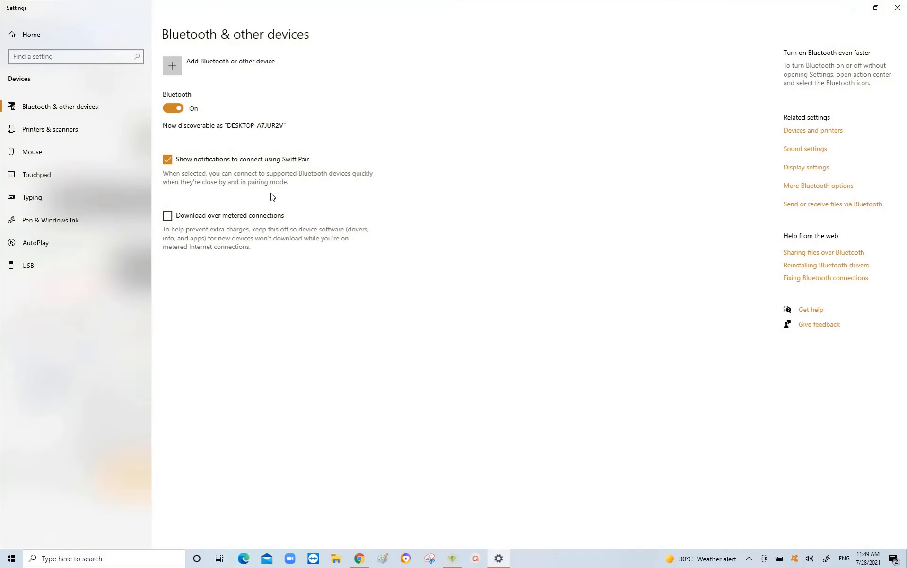
click(215, 65)
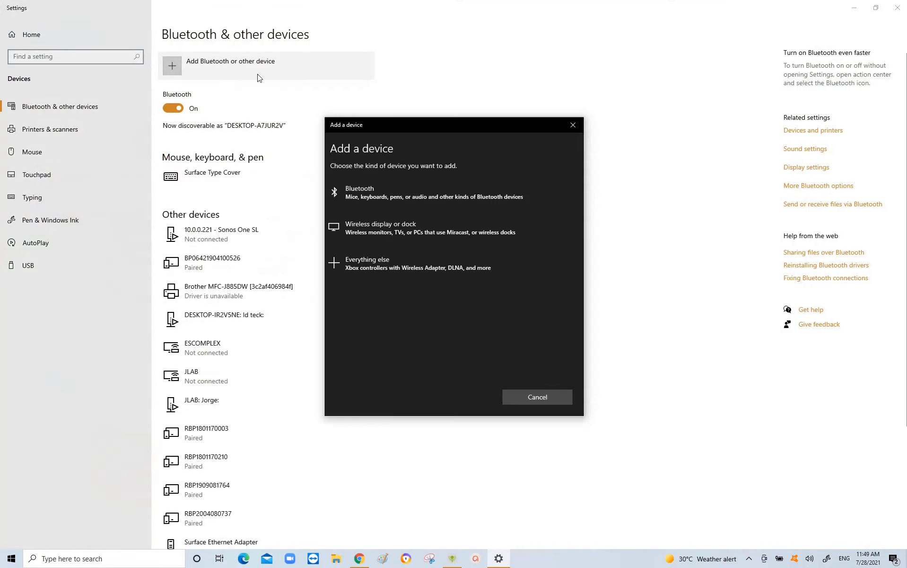
click(410, 192)
click(364, 287)
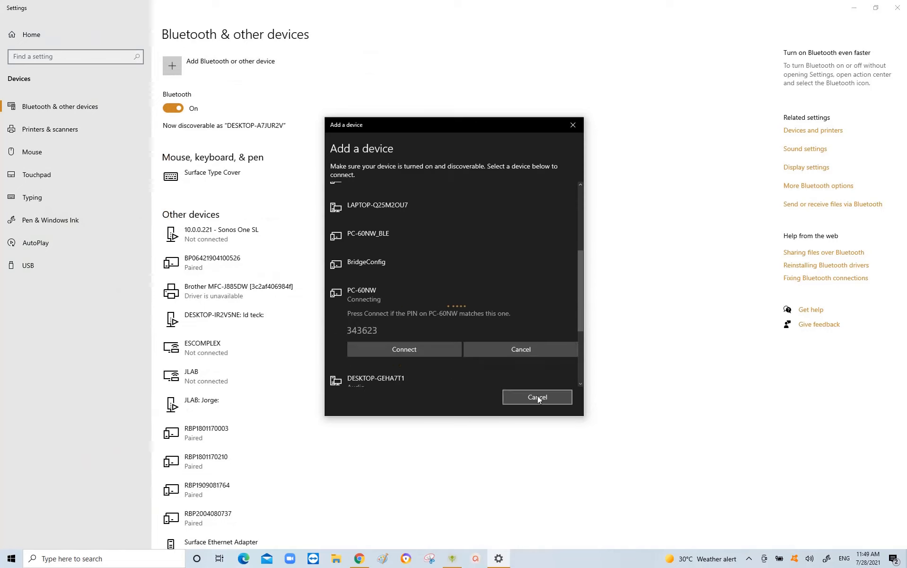
click(425, 349)
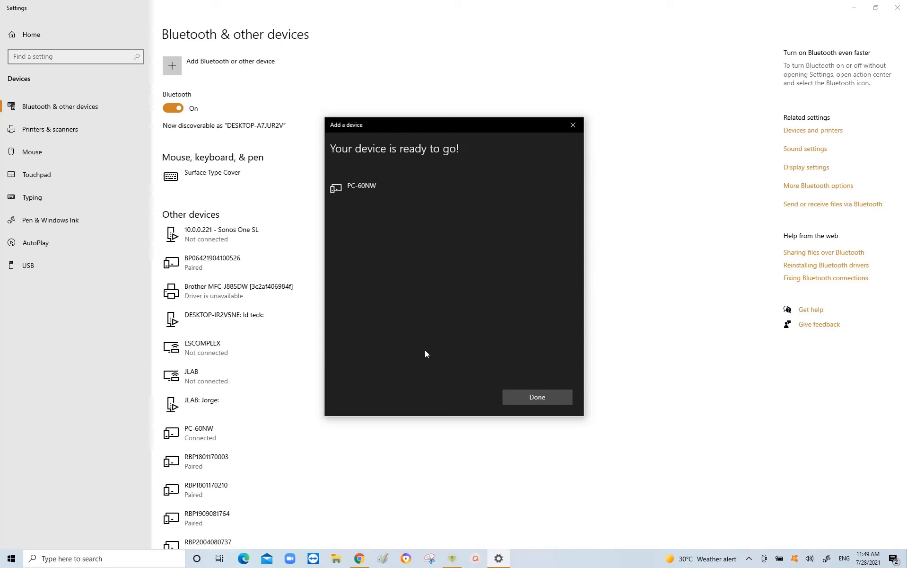
click(540, 399)
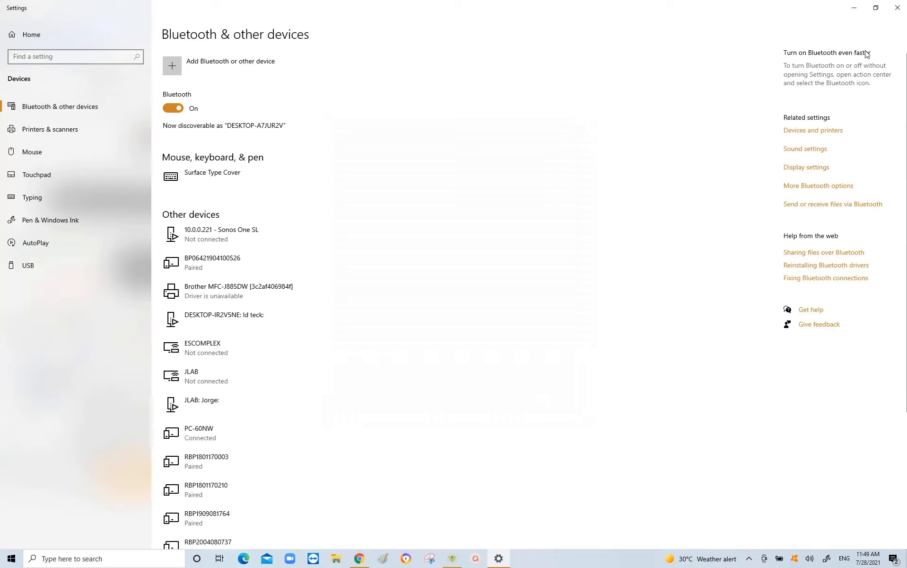
click(897, 11)
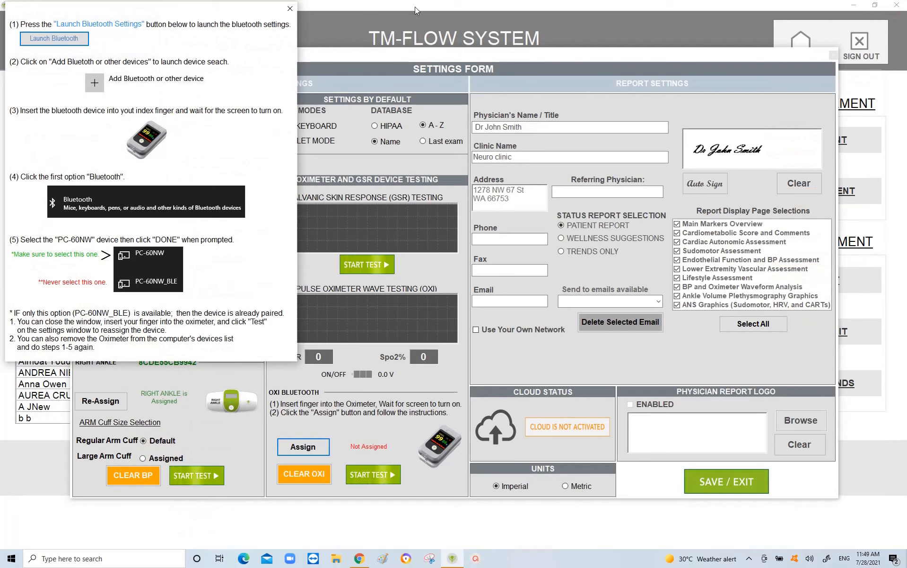
Step: Save the settings once the oximeter is connected on COM 16, then reopen the Settings Form
click(290, 8)
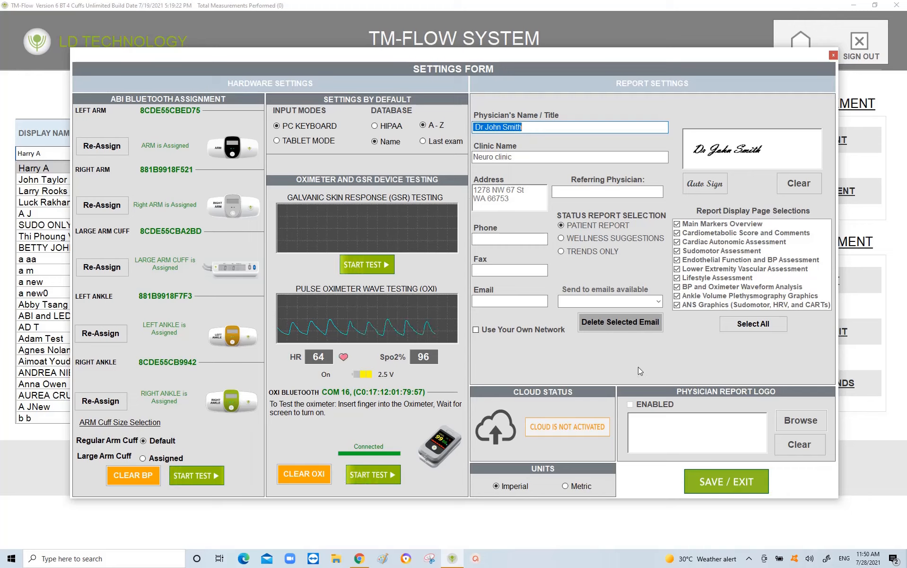
click(717, 479)
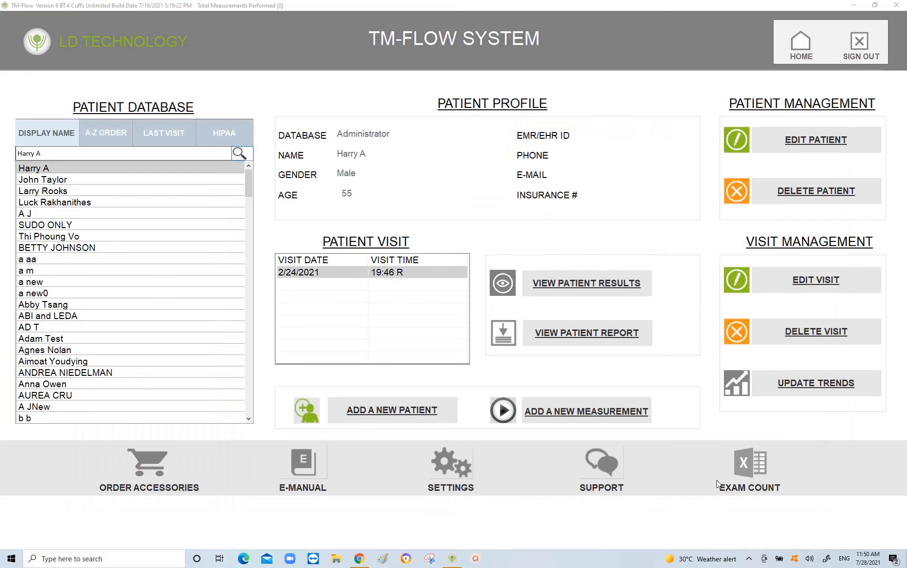
click(445, 466)
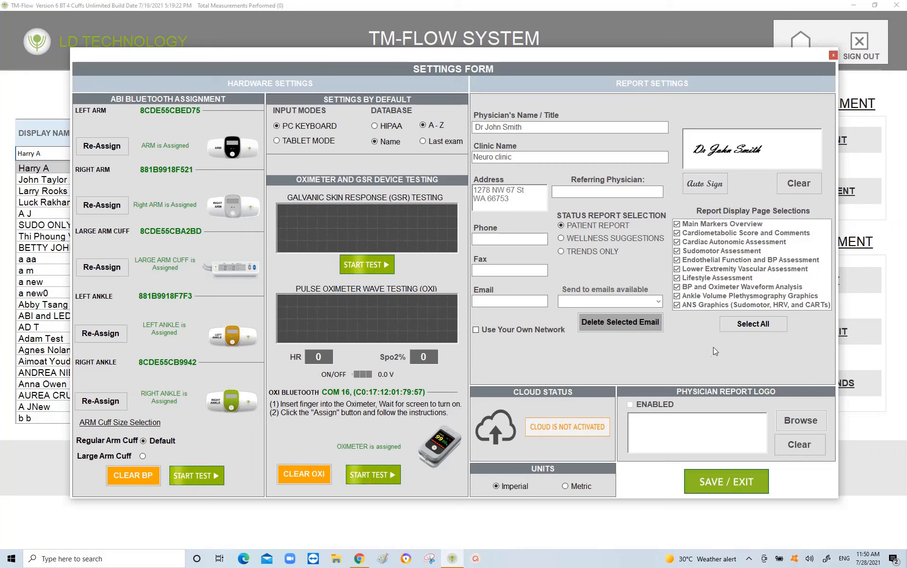
Step: Sign in to LD Technology Cloud with the account e-mail and password, then save and close settings
click(558, 426)
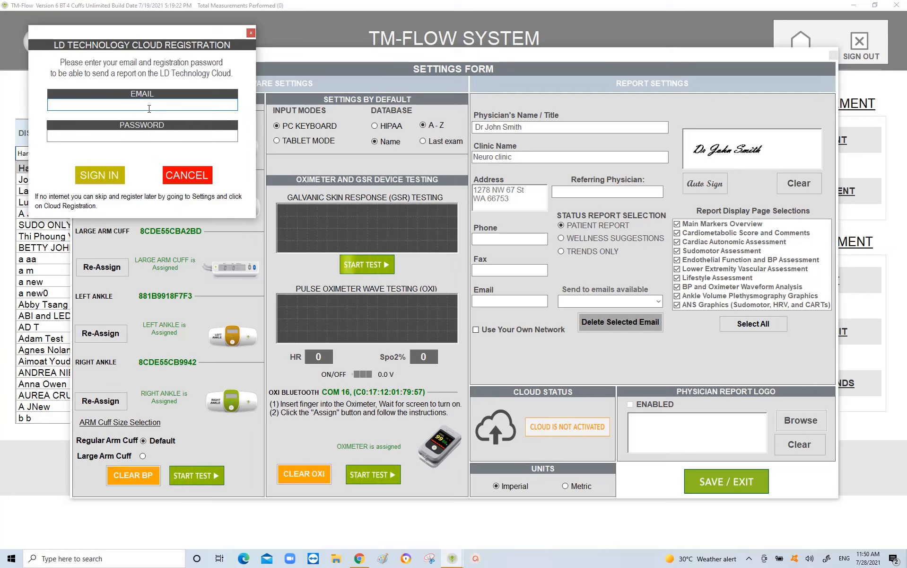
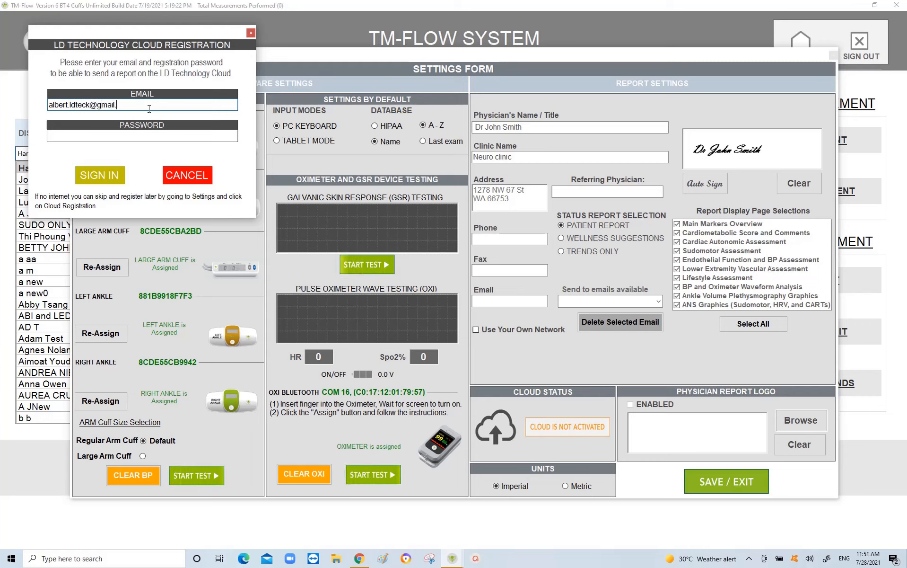
click(77, 135)
text(**)
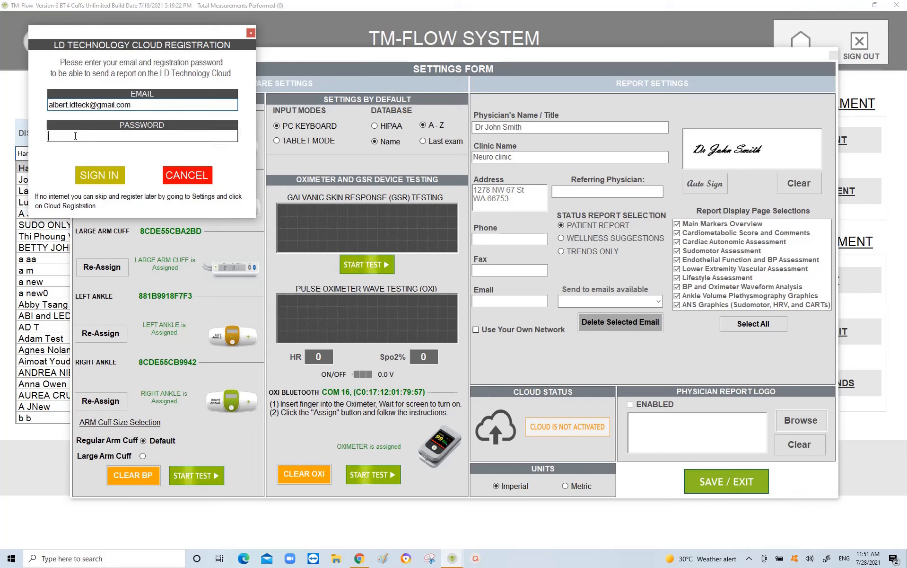
text(******)
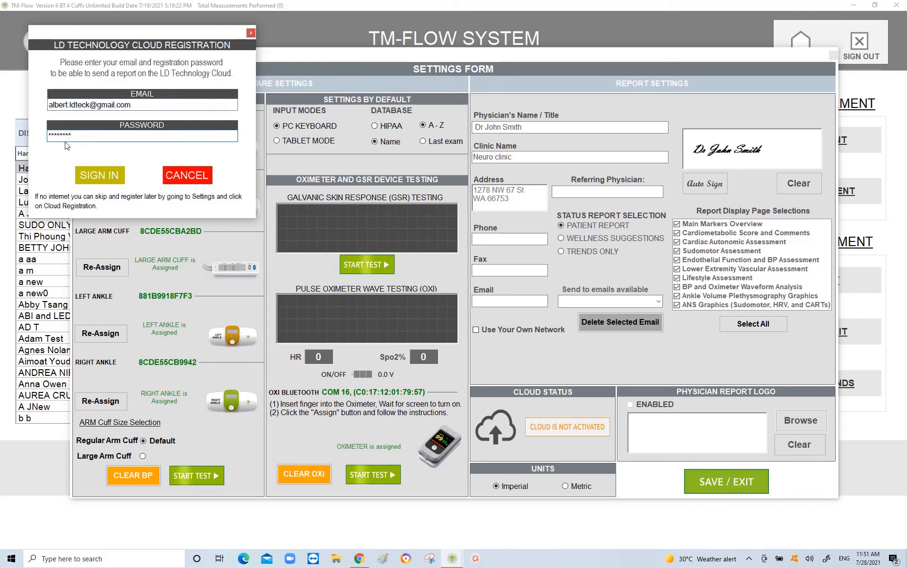
click(99, 176)
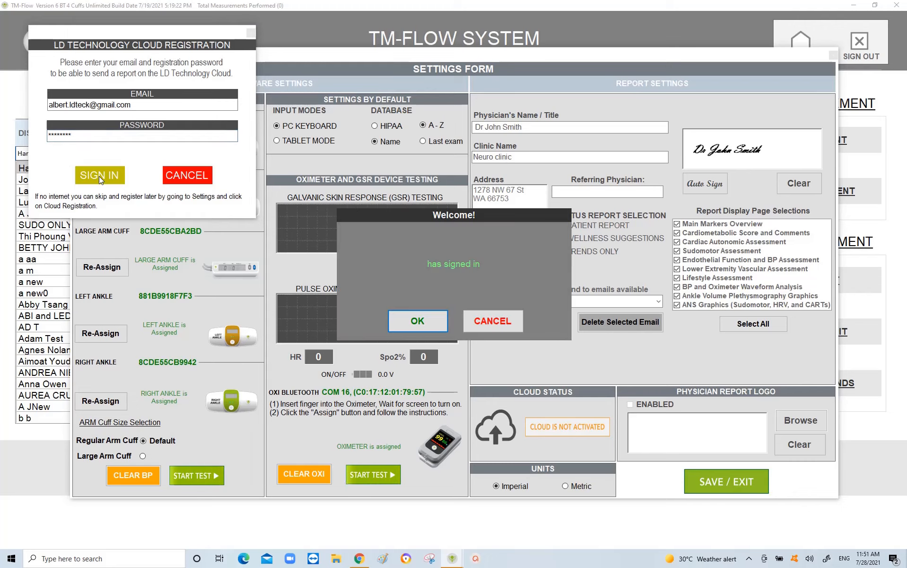
click(414, 324)
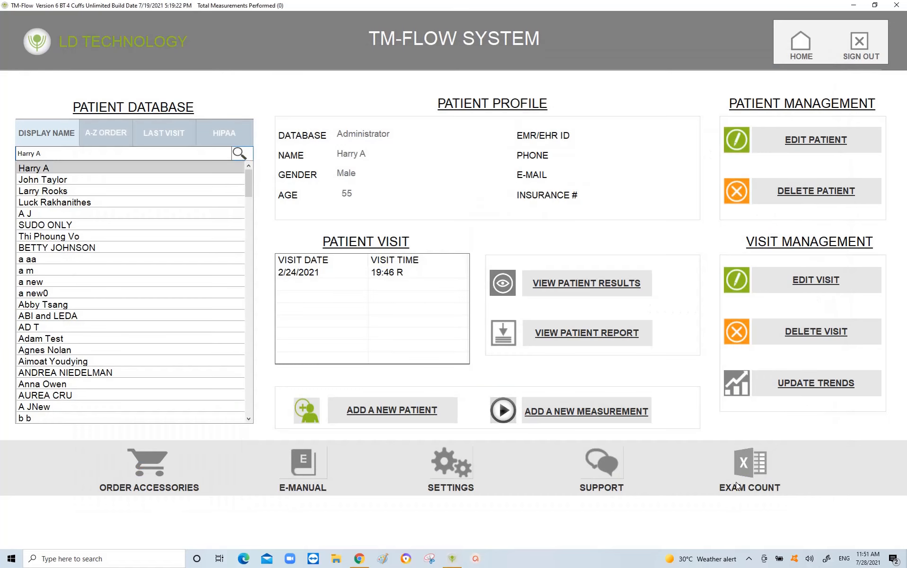
click(736, 482)
Step: Load Heart-Palpitations from the Pictures folder as the physician report logo
click(448, 463)
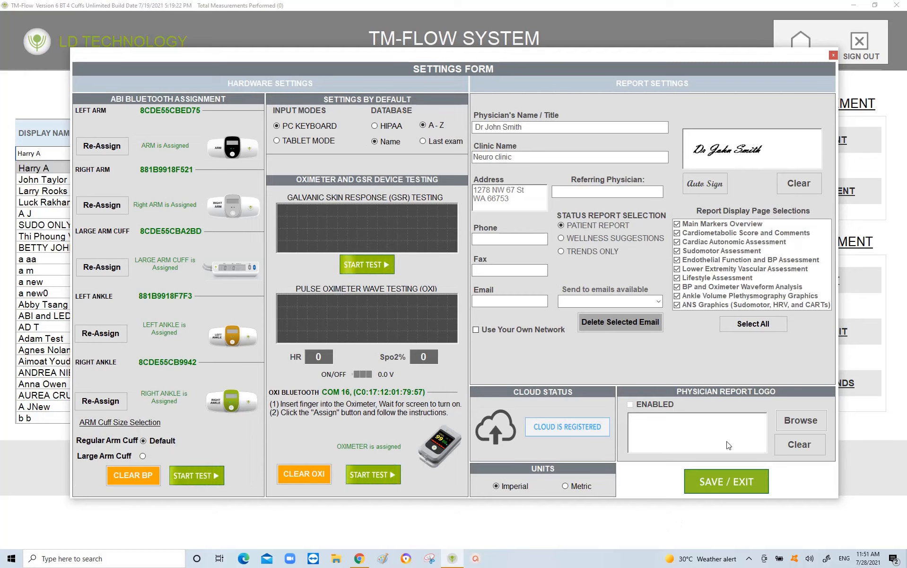
click(800, 422)
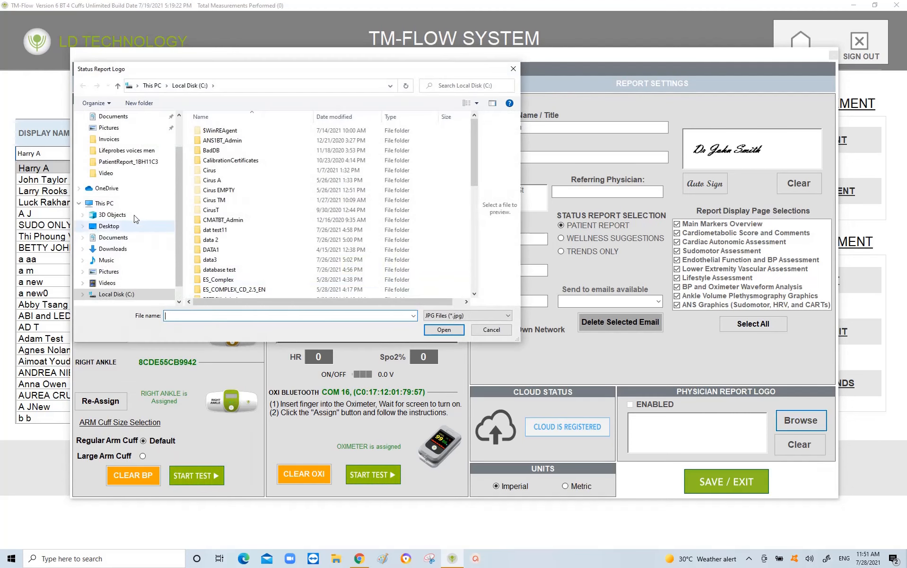
click(111, 130)
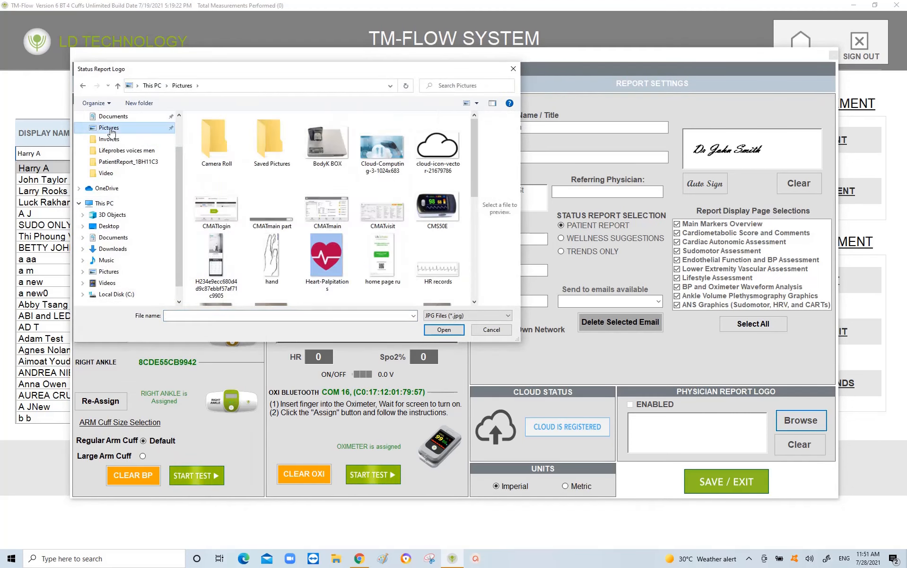
click(316, 251)
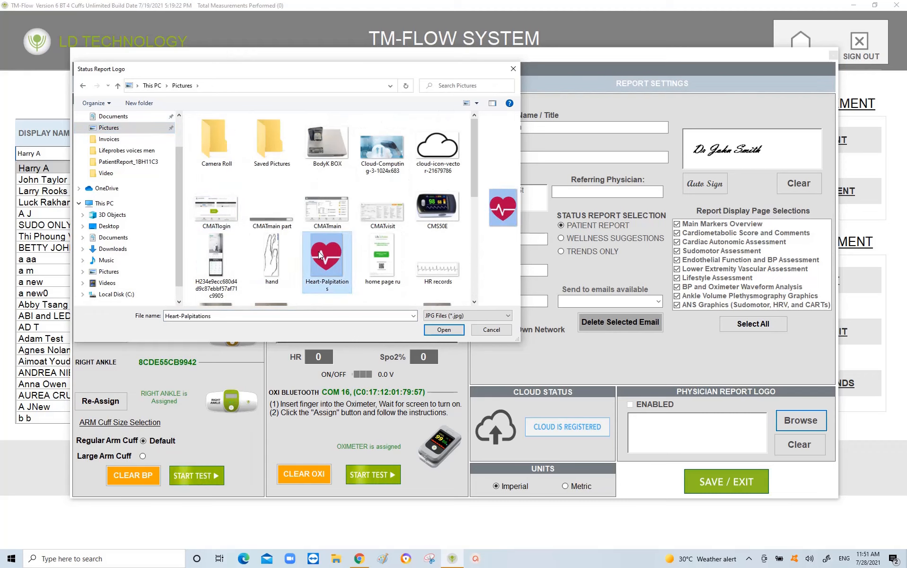
click(443, 330)
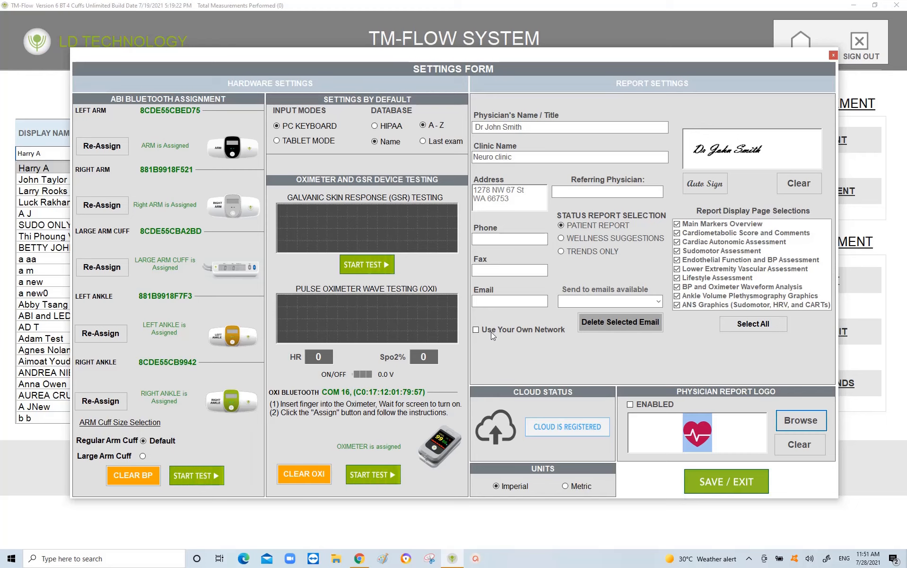
Step: Enable Use Your Own Network and enter the network login ID and password
click(475, 330)
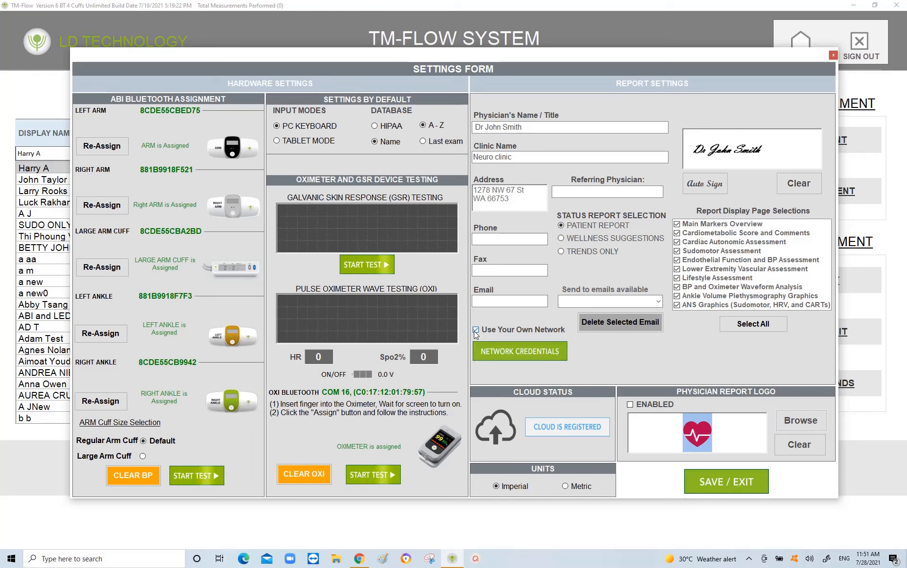
click(522, 356)
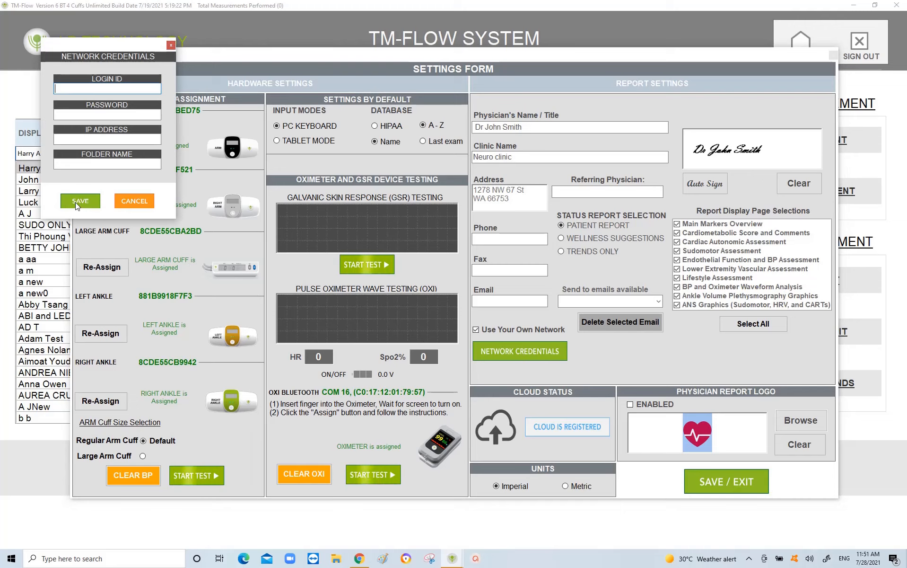
text(****)
click(75, 116)
text(***)
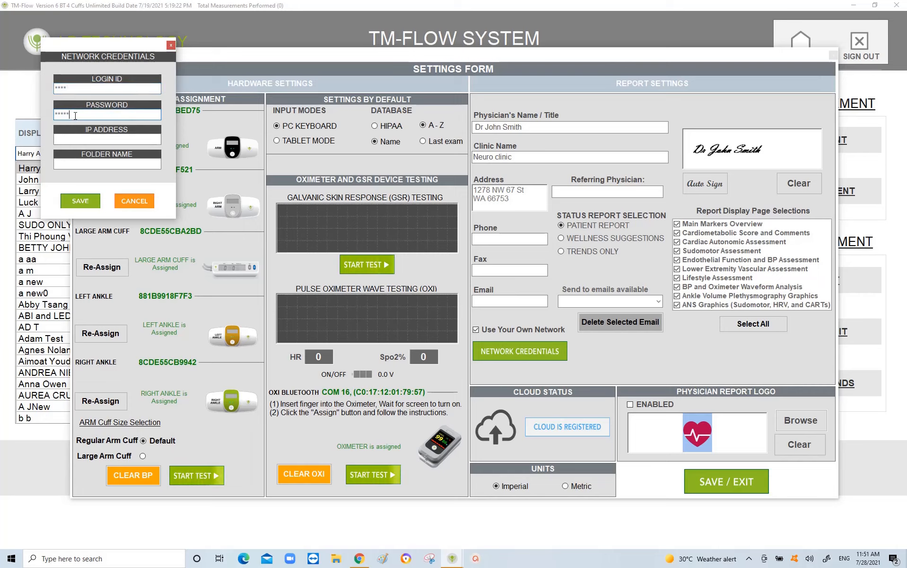
text(**)
Step: Set IP address 8888 and folder name 00000, save the verified credentials, and exit settings
click(67, 139)
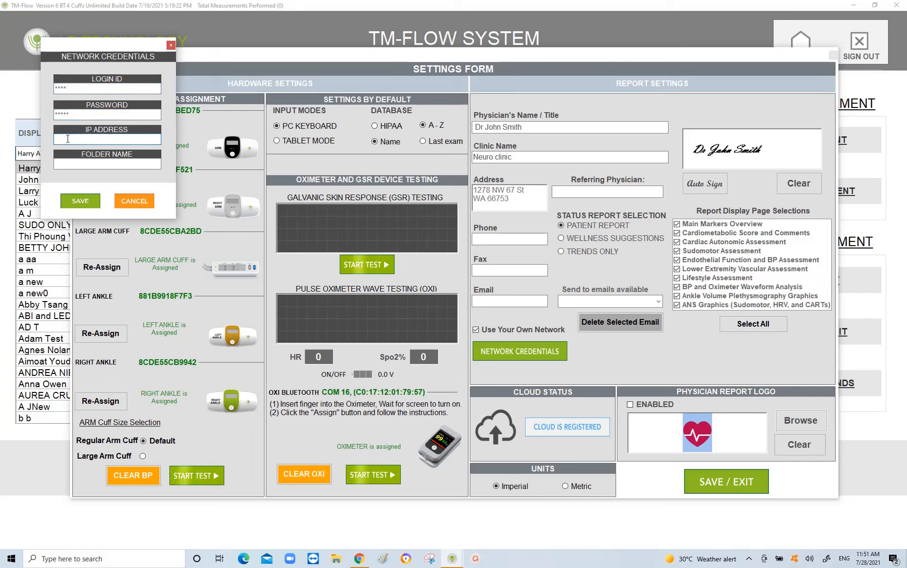
text(8888)
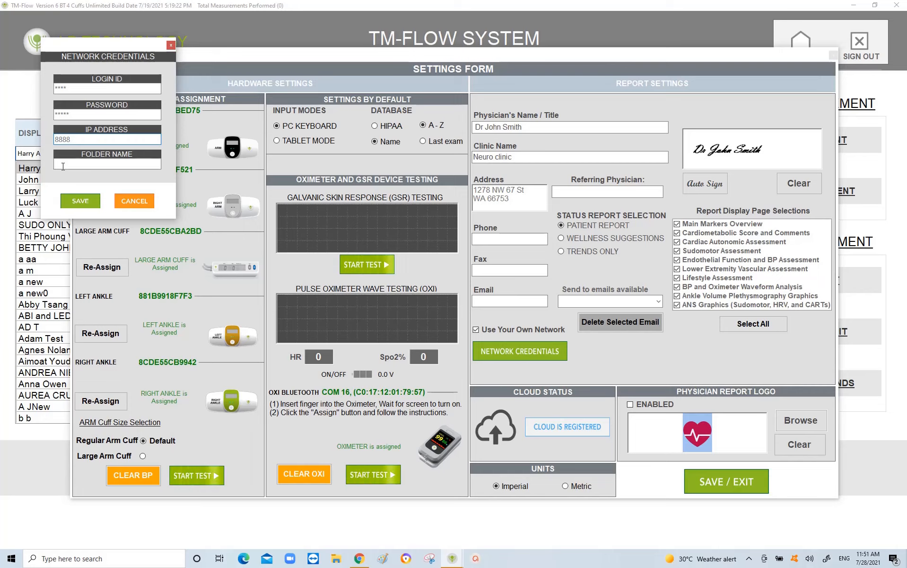
click(63, 164)
text(00000)
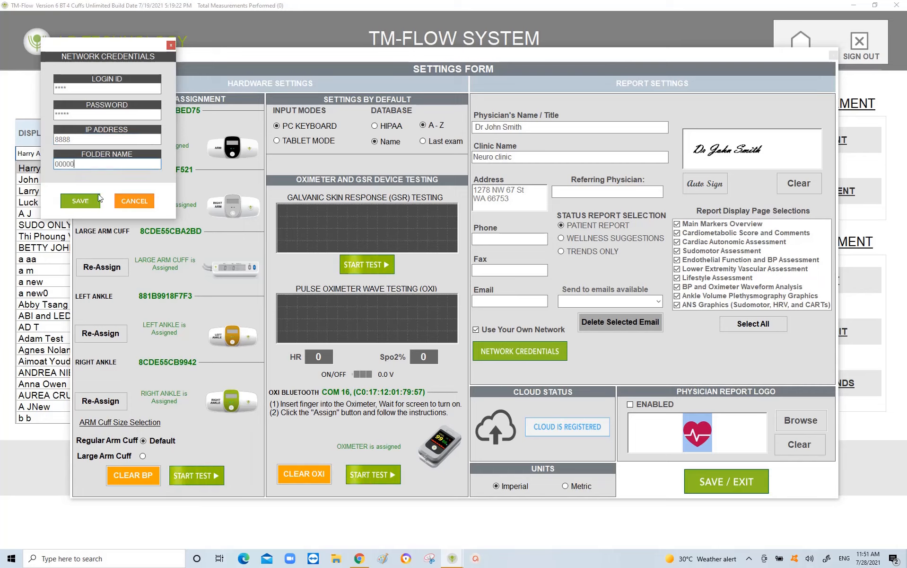
click(170, 47)
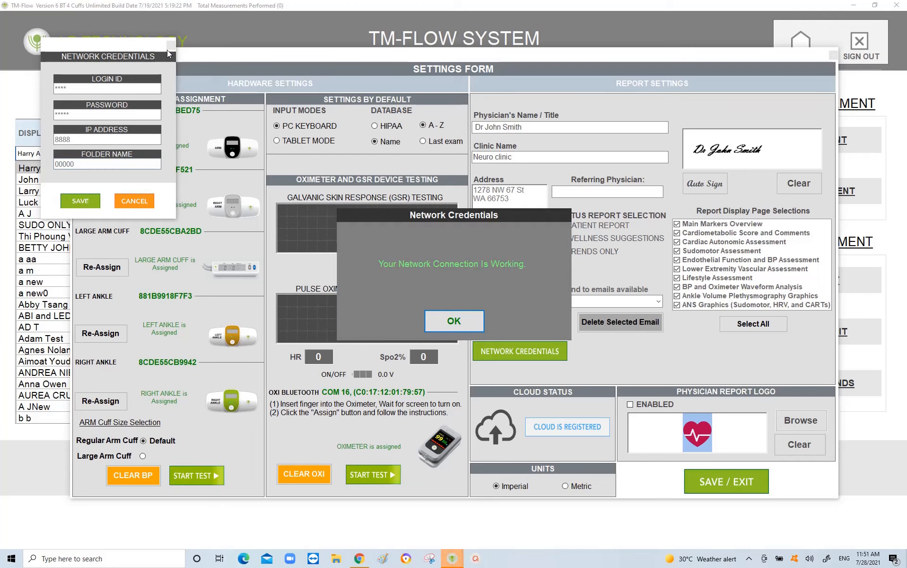
click(454, 322)
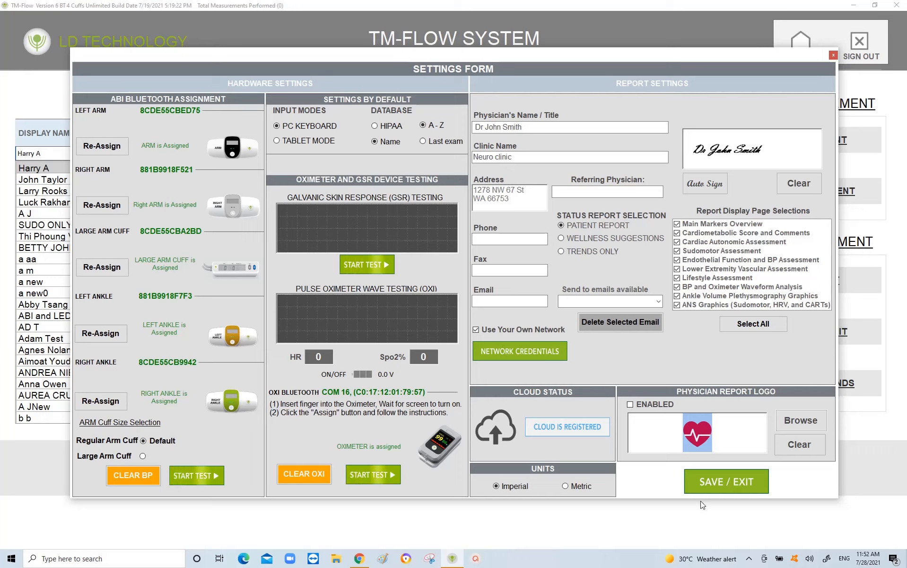
click(726, 486)
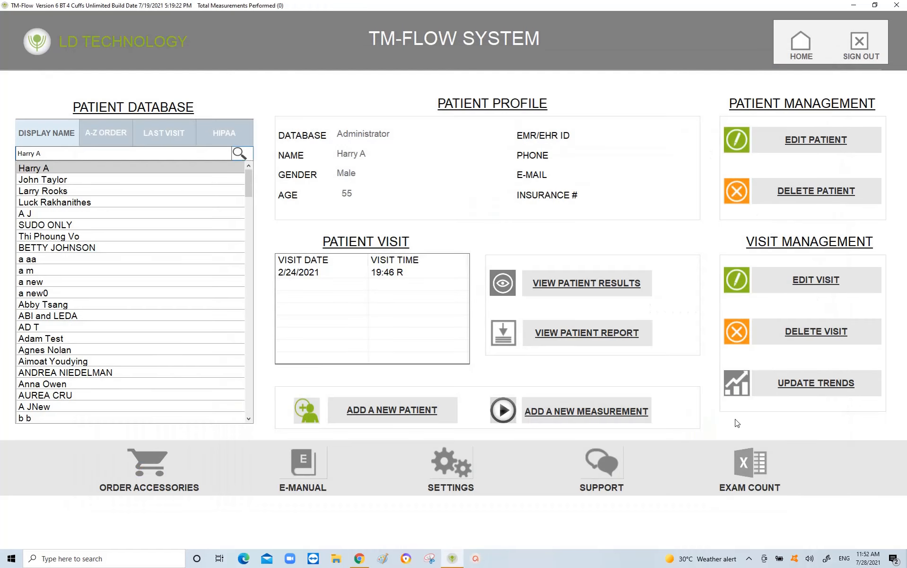